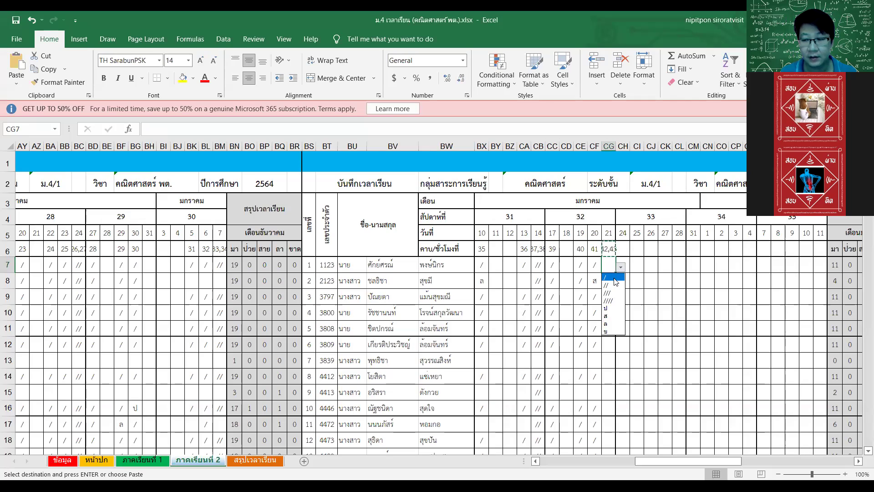
Step: Mark the first four students of class ม.4/1 with / for 21 January, in cells CG7 to CG10
click(611, 282)
click(621, 283)
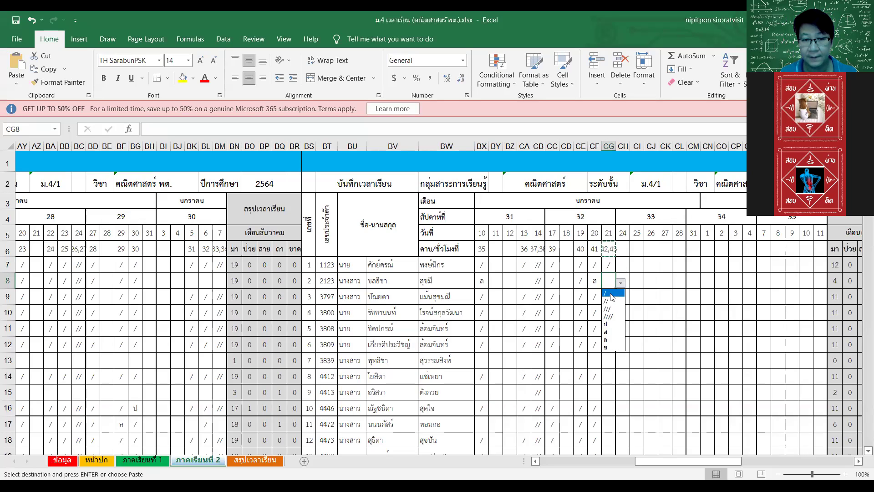
key(Return)
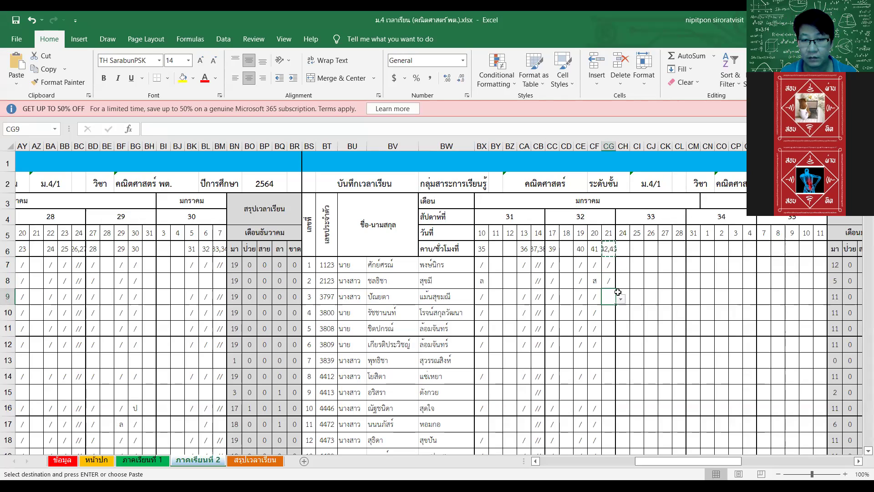
click(621, 299)
click(610, 314)
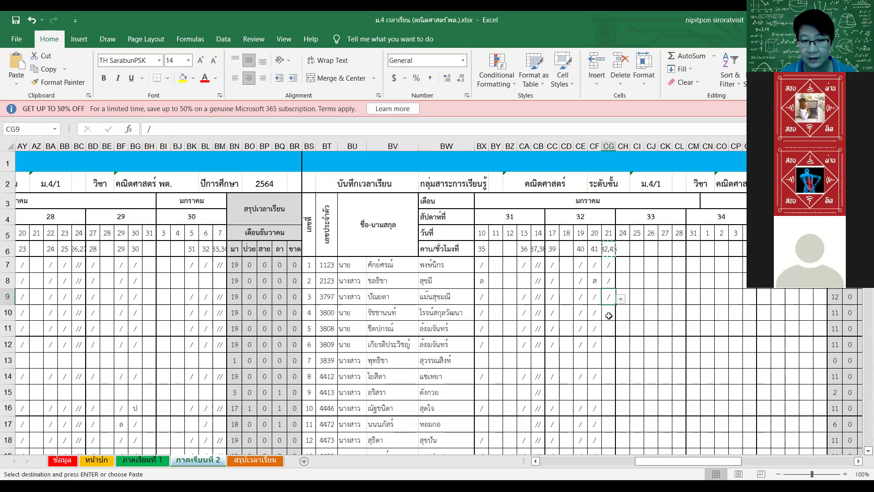
click(610, 318)
click(621, 318)
click(611, 336)
key(Return)
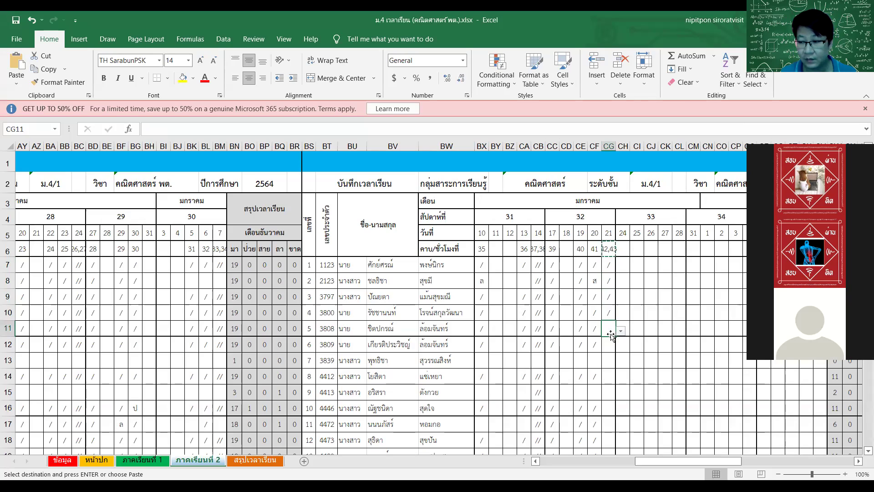
Step: Record / in the 21 January attendance column for students 5 and 6, cells CG11 and CG12
click(621, 331)
click(609, 344)
key(Return)
click(621, 347)
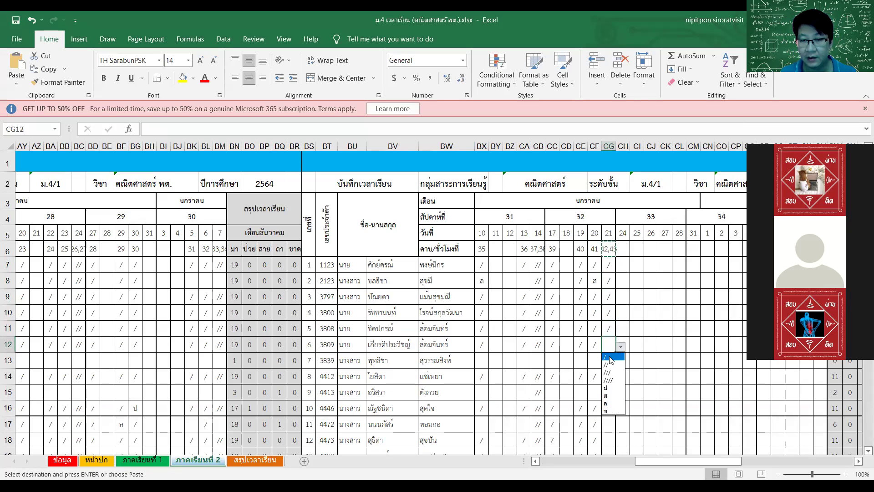
click(609, 361)
Step: Record / for 21 January in cells CG14 and CG16, leaving out students 7 and 9
click(609, 382)
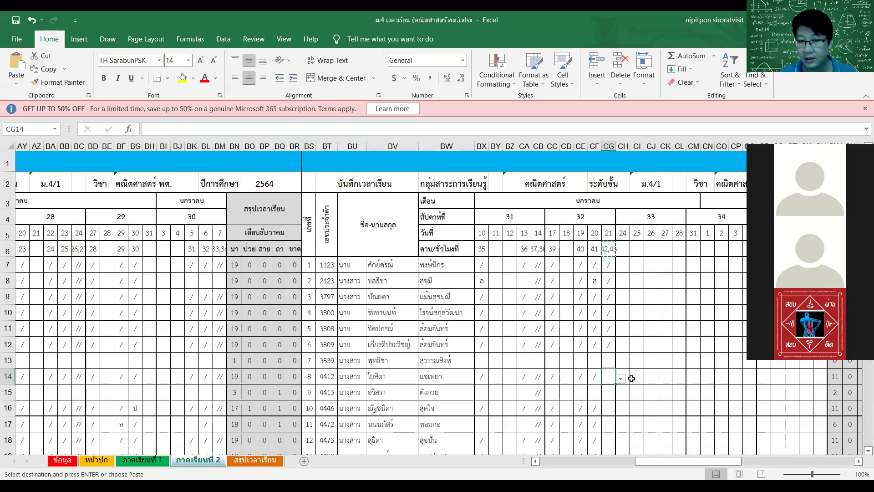
scroll(547, 255, down, 2)
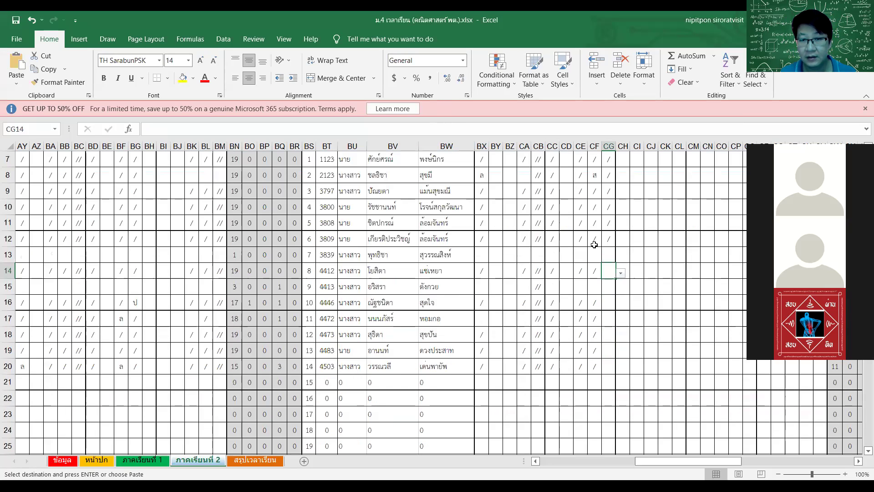
click(621, 272)
click(613, 285)
click(611, 301)
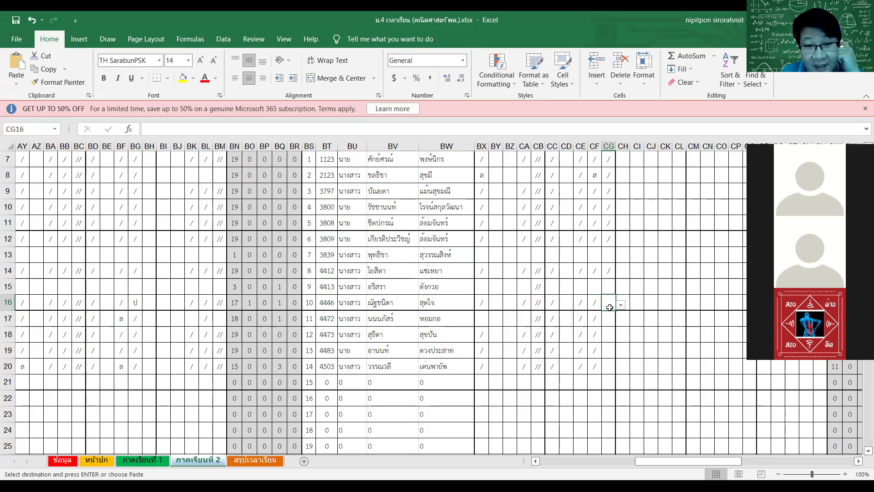
click(622, 305)
click(615, 314)
Step: Record / for 21 January for students 11 and 12, in cells CG17 and CG18
click(612, 320)
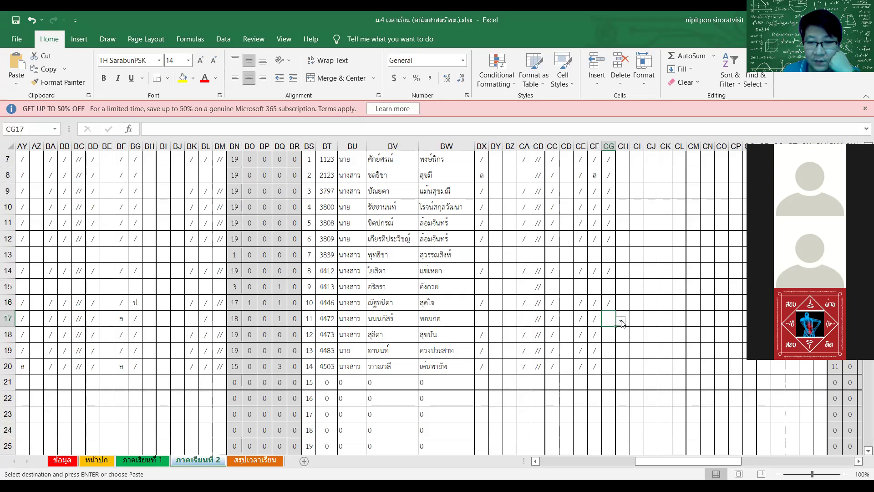
click(622, 321)
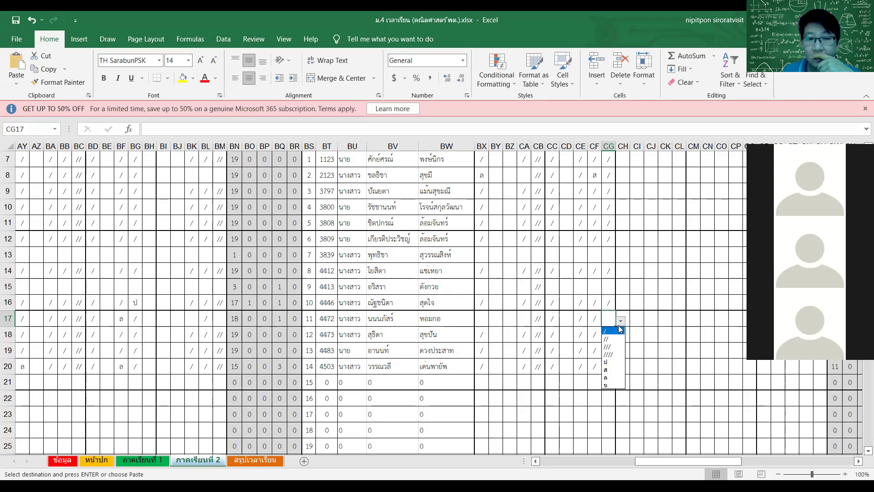
click(612, 331)
click(611, 336)
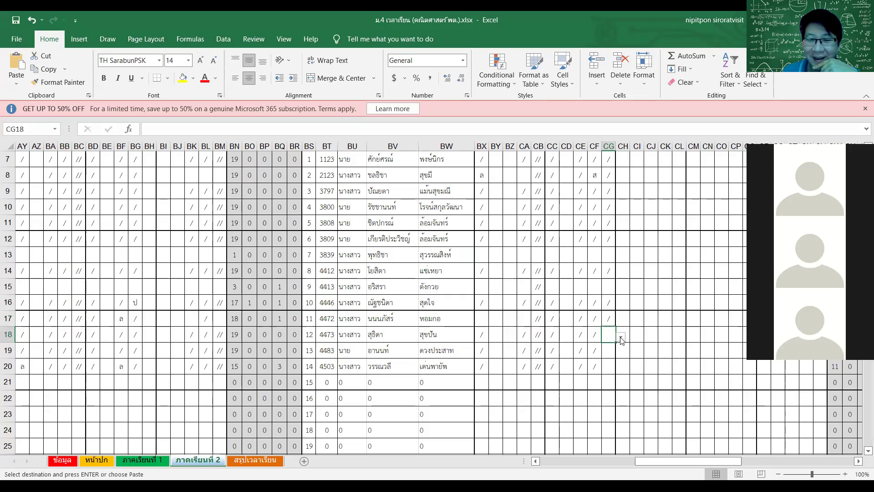
click(621, 338)
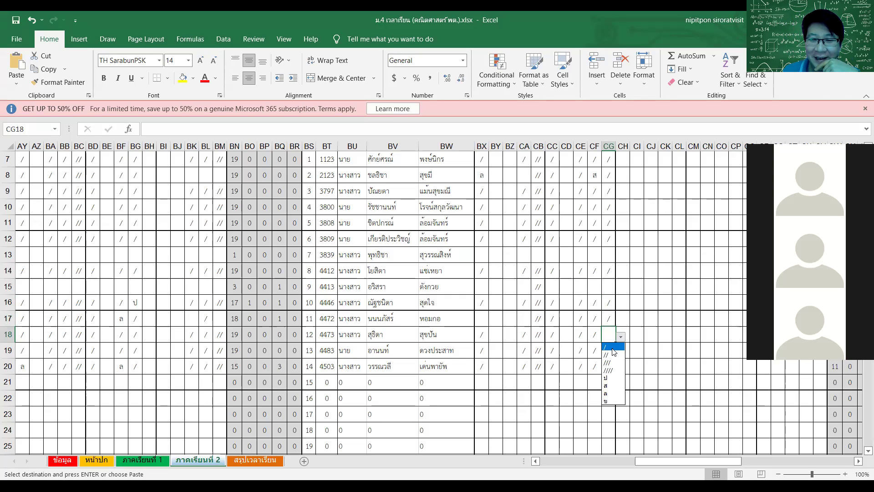
click(613, 347)
Step: Mark the last student of class ม.4/1 with / for 21 January in cell CG20
click(609, 353)
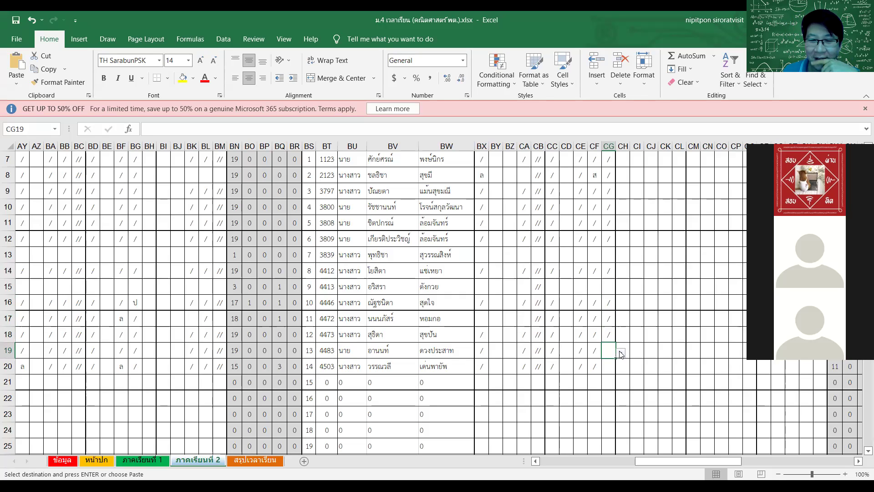
click(621, 354)
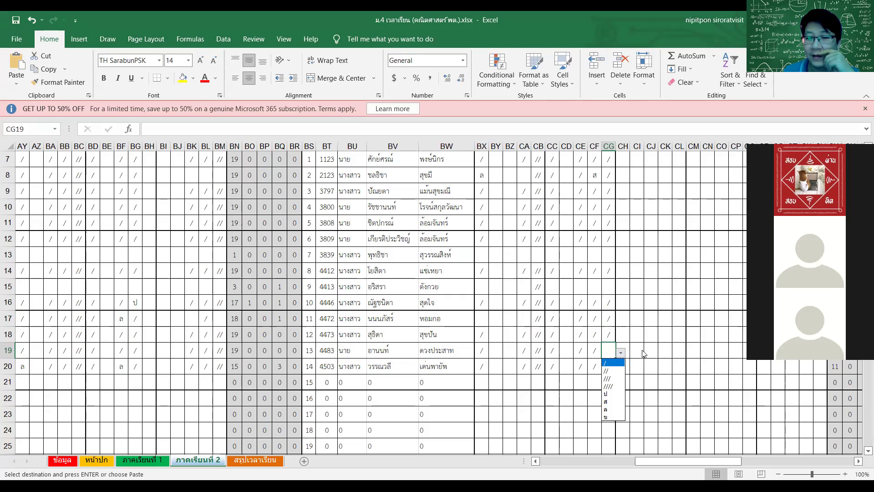
key(Return)
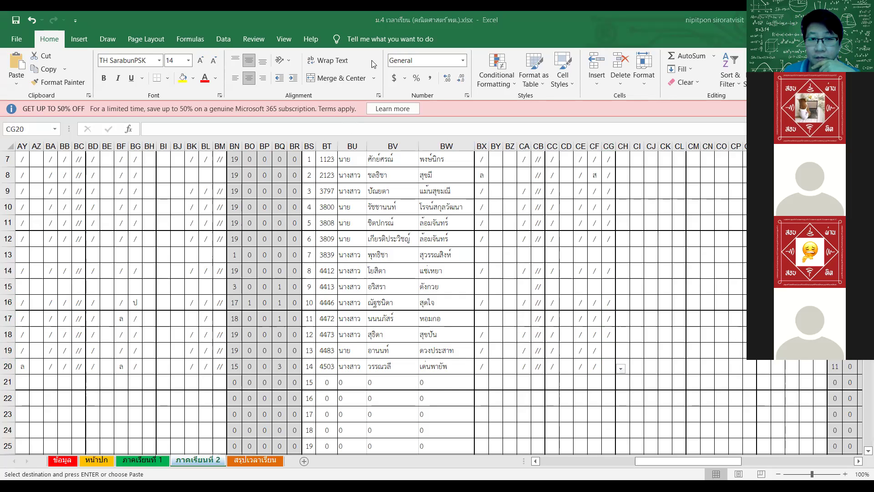
click(621, 368)
click(620, 380)
Step: In the class ม.4/3 table, mark the first student with / for 21 January in cell CG52
scroll(612, 377, down, 10)
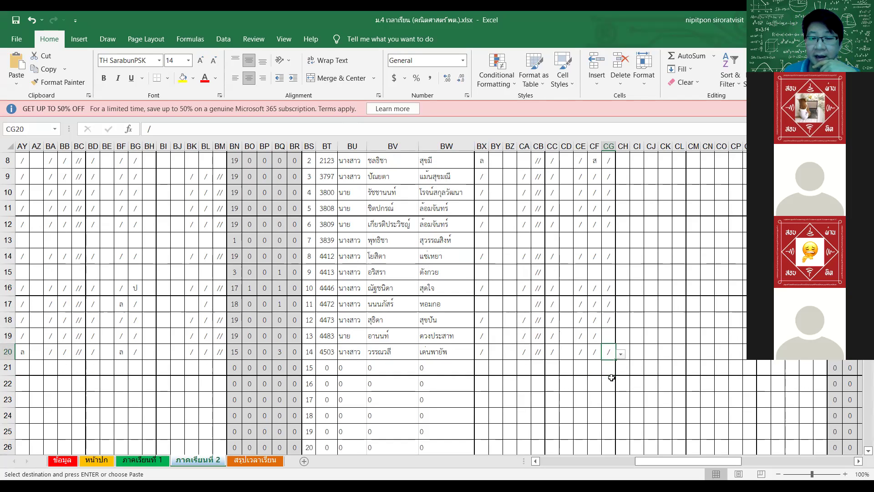
scroll(611, 377, down, 1)
click(612, 358)
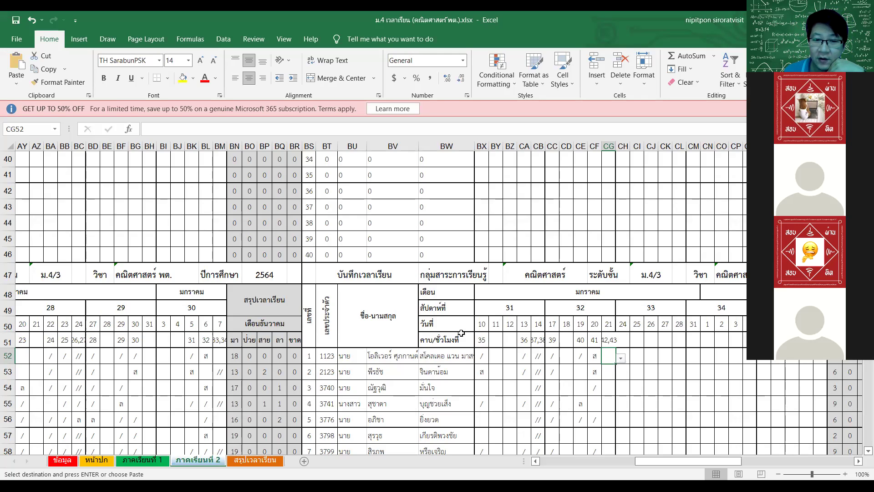
click(469, 357)
click(374, 359)
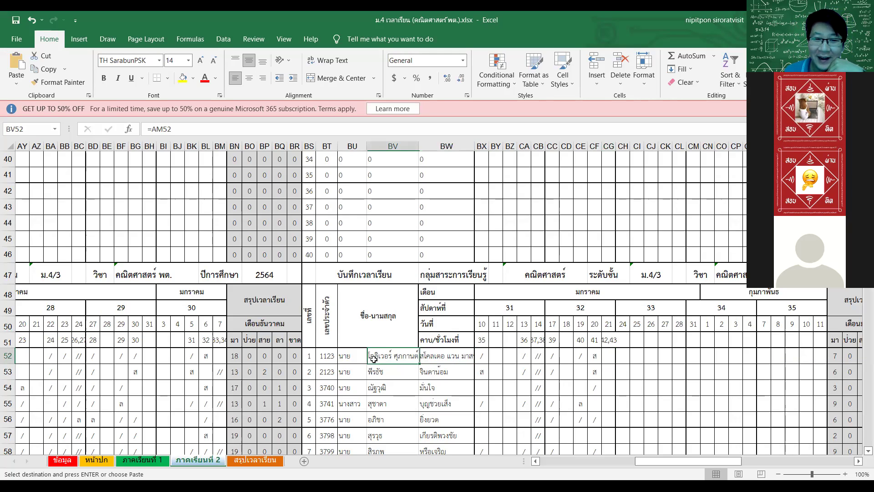
click(359, 359)
click(392, 358)
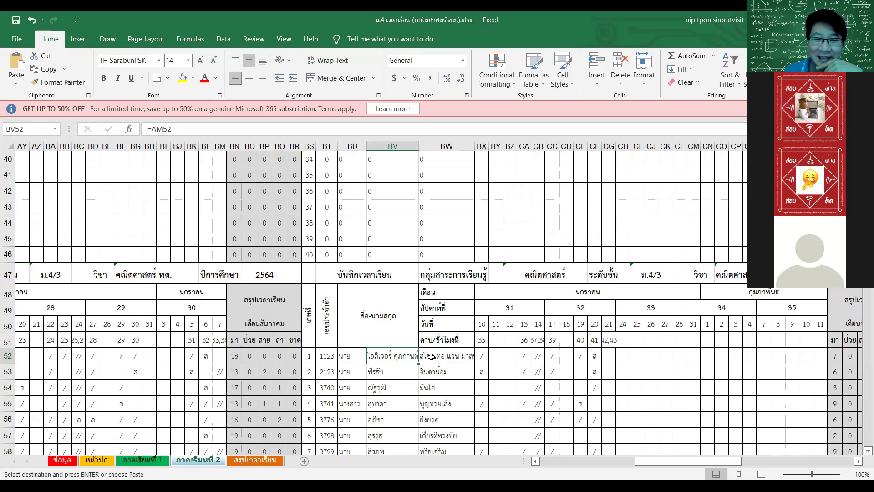
click(431, 357)
click(611, 354)
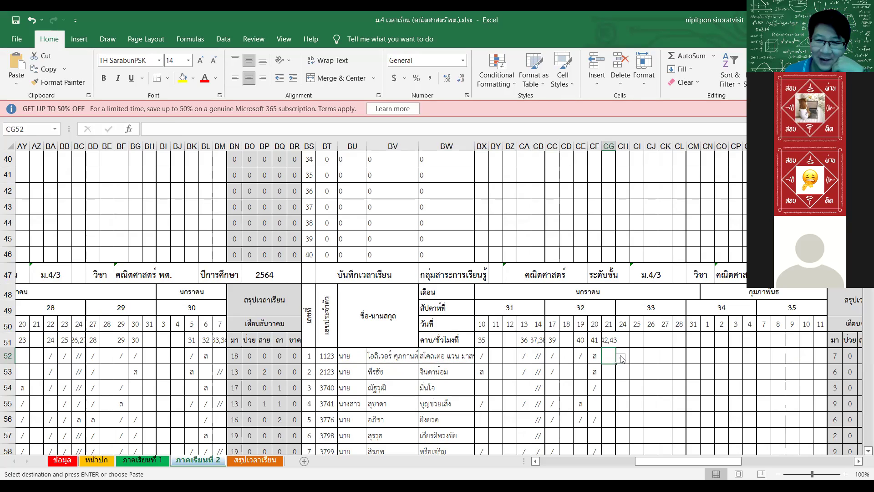
click(621, 358)
click(611, 382)
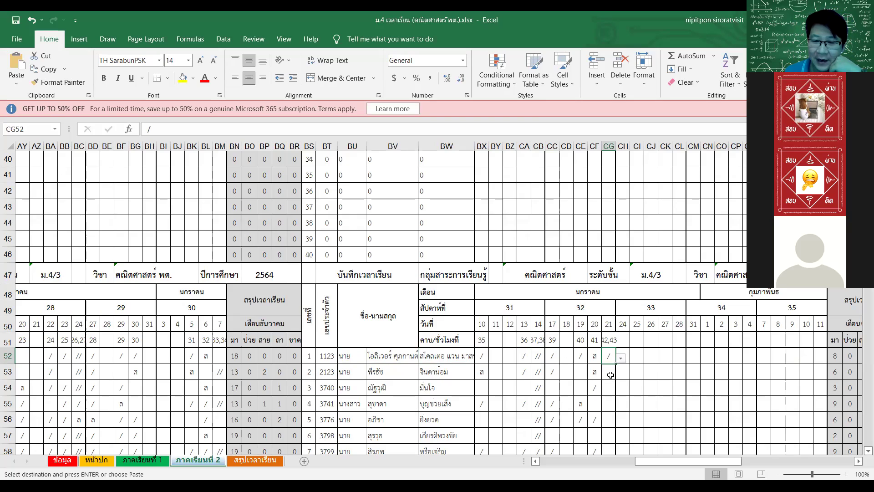
click(611, 372)
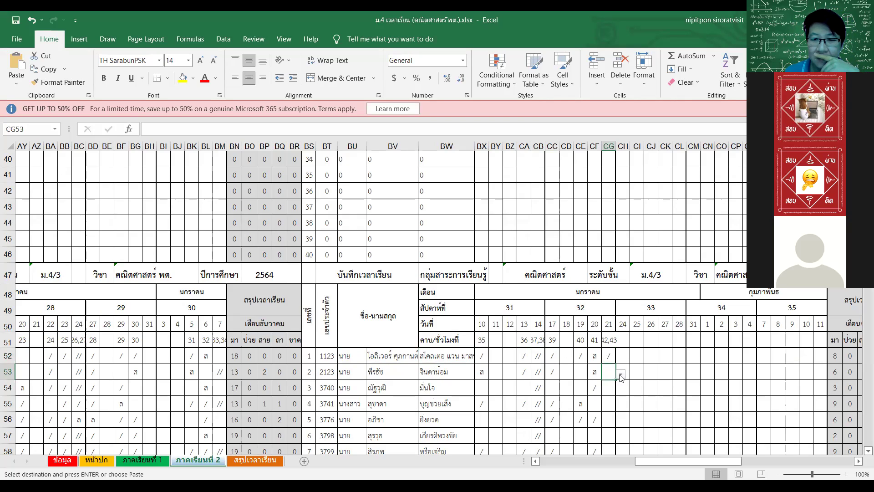
click(610, 391)
click(620, 391)
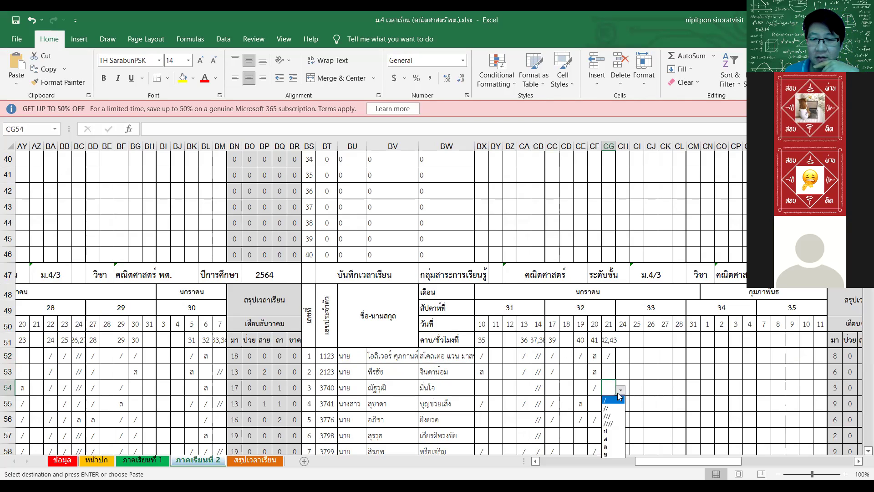
key(Escape)
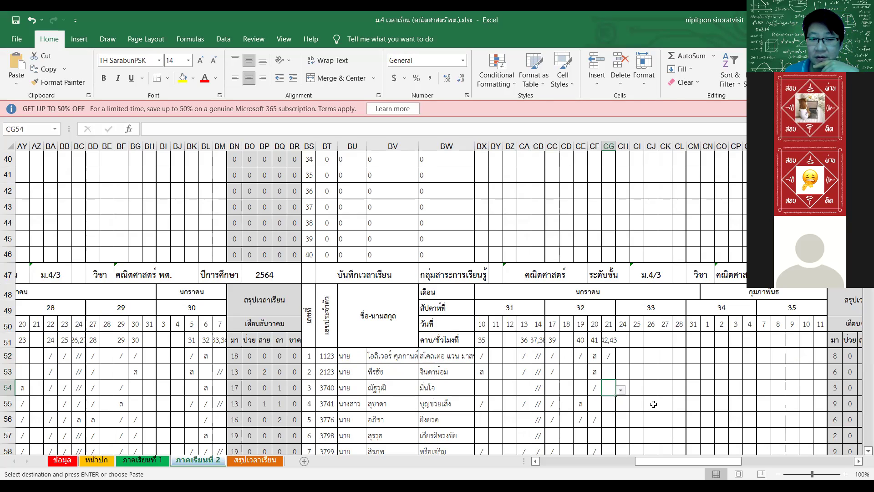
click(607, 406)
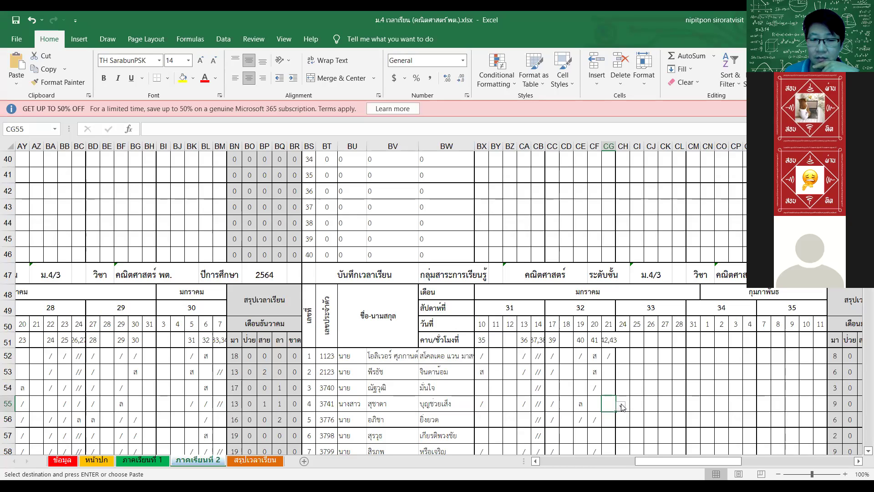
Step: Record / for 21 January for students 5 and 7 of class ม.4/3, in cells CG56 and CG58
click(608, 418)
scroll(634, 416, down, 1)
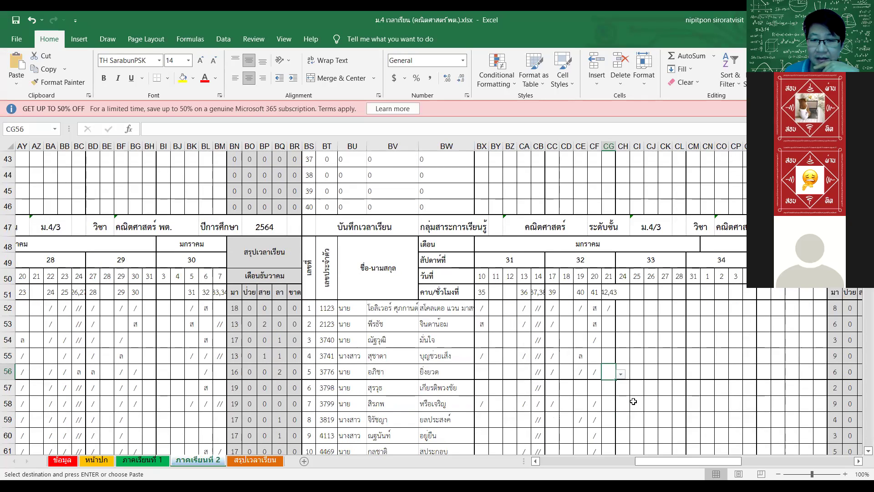
click(621, 374)
click(612, 388)
click(611, 388)
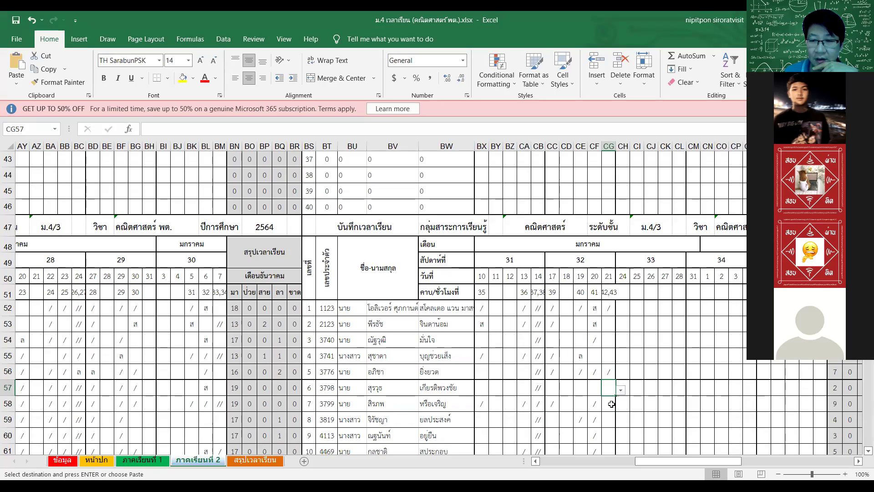
click(612, 403)
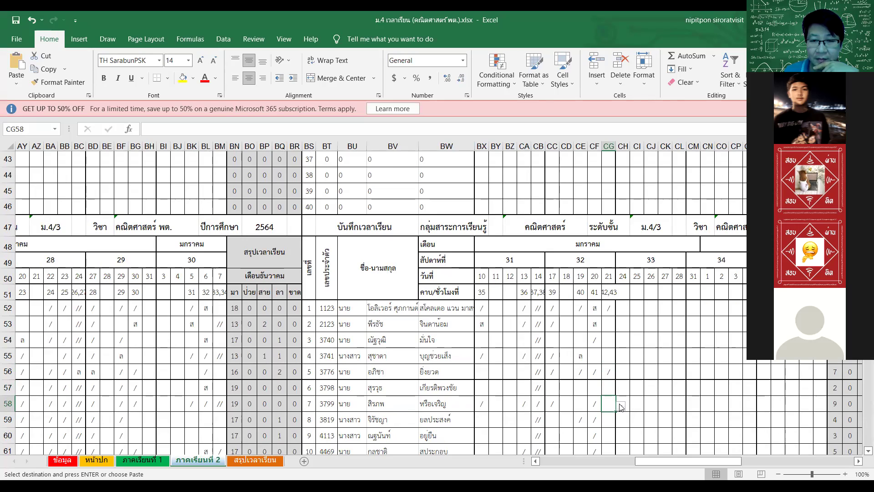
click(622, 407)
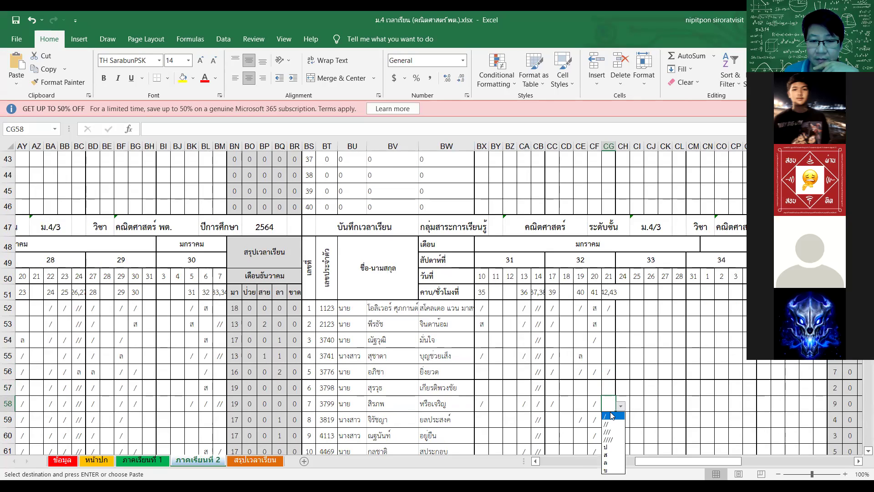
click(612, 415)
Step: Mark student 10 of class ม.4/3 with / for 21 January in cell CG61
click(611, 420)
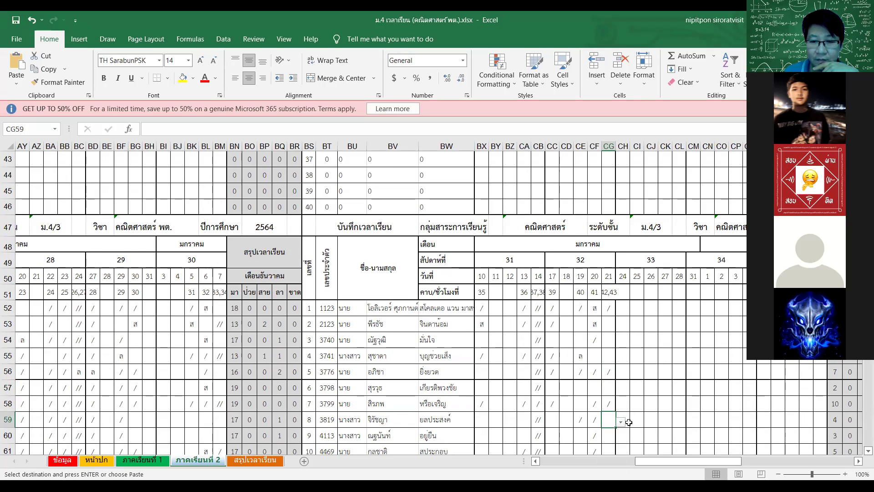
scroll(626, 423, down, 2)
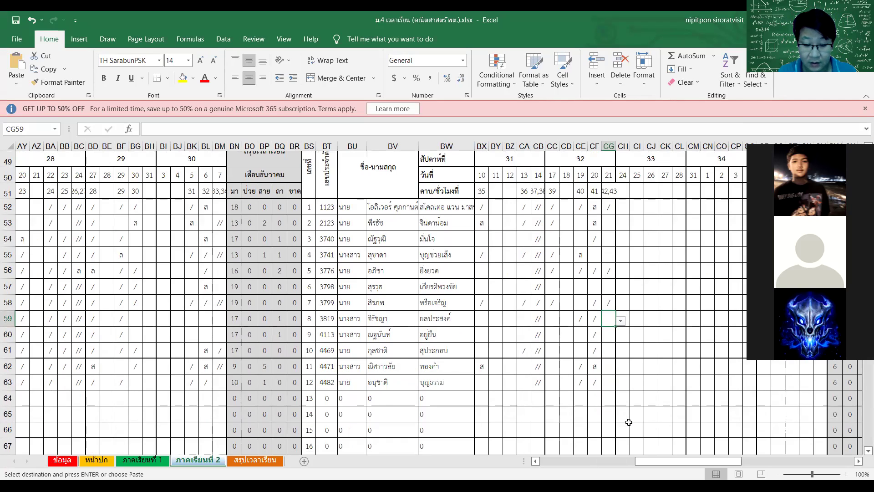
scroll(611, 399, up, 1)
click(611, 406)
click(621, 405)
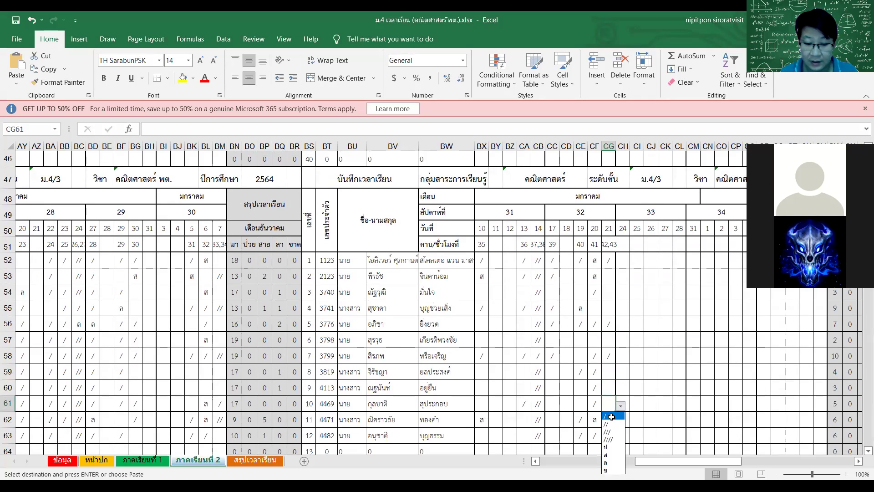
click(612, 416)
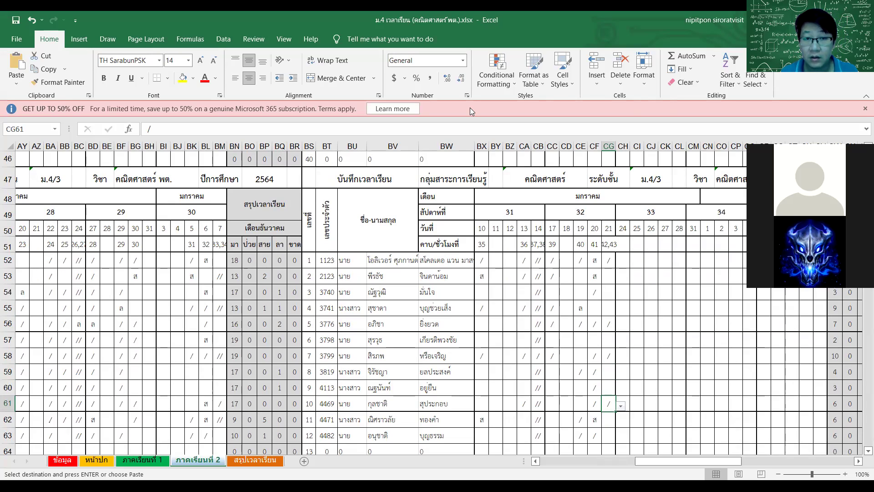
click(612, 390)
click(621, 390)
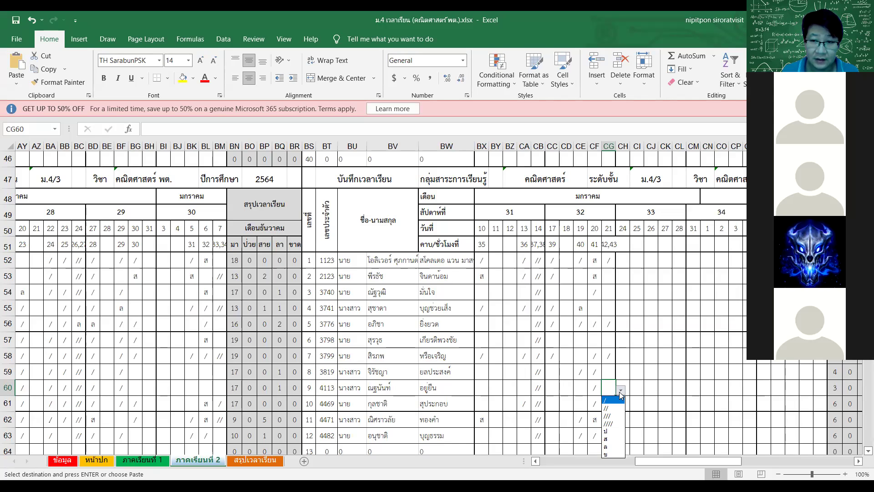
key(Escape)
Step: Record / for 21 January for students 4 and 9 of class ม.4/3, in cells CG55 and CG60
click(609, 308)
click(620, 311)
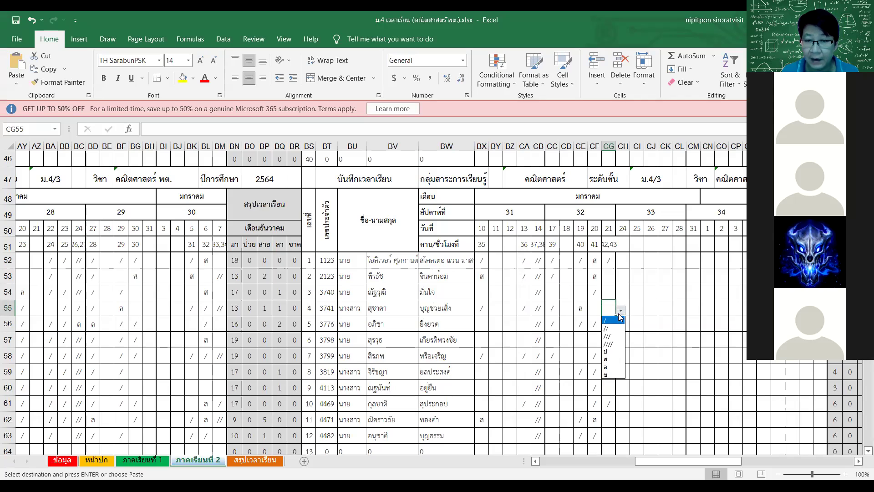
key(Return)
click(609, 399)
click(609, 388)
click(620, 390)
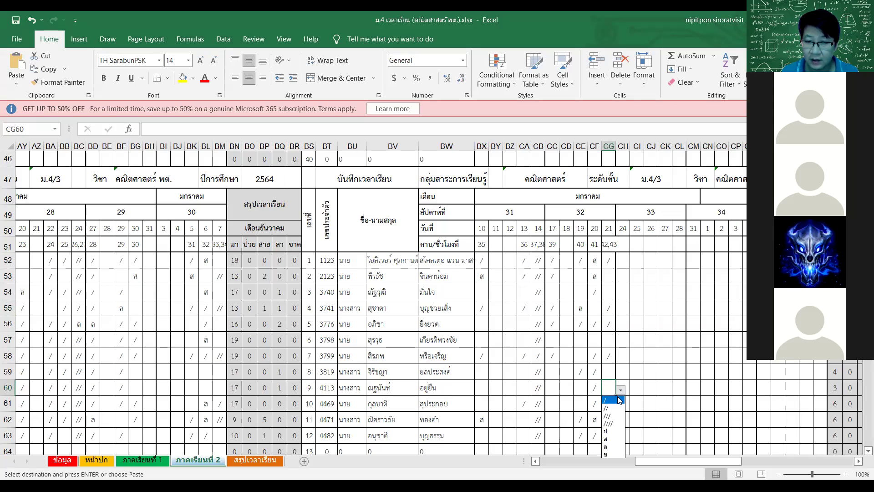
click(617, 401)
Step: Mark one more student with / for 21 January in the attendance table above class ม.4/3
scroll(629, 404, down, 3)
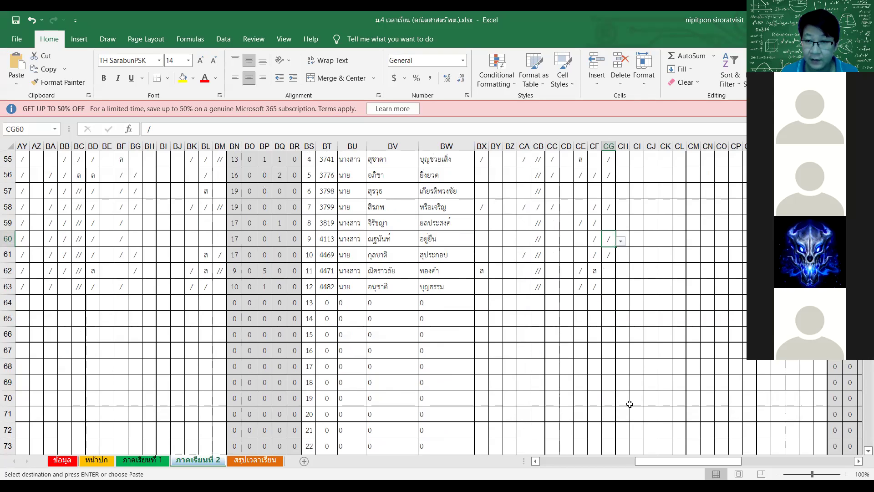
scroll(630, 404, up, 8)
scroll(630, 402, up, 7)
click(610, 303)
click(621, 305)
click(619, 316)
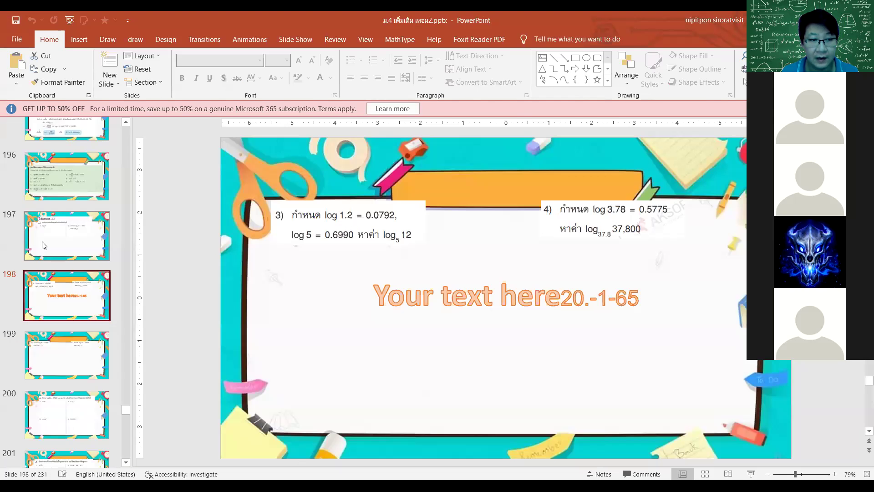
Step: In the PowerPoint lesson file, look through the Exercise 2.7 slides and start the slide show from slide 199, with problems 5 and 6
click(44, 245)
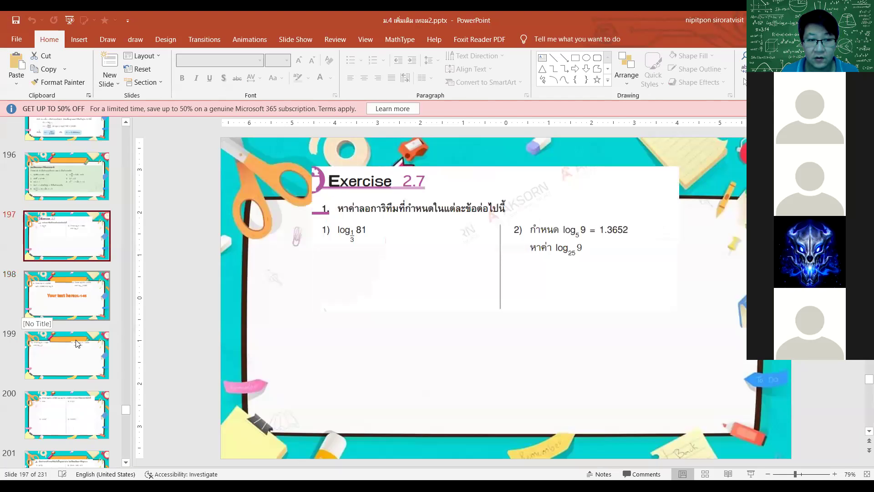
click(71, 367)
click(66, 314)
click(69, 258)
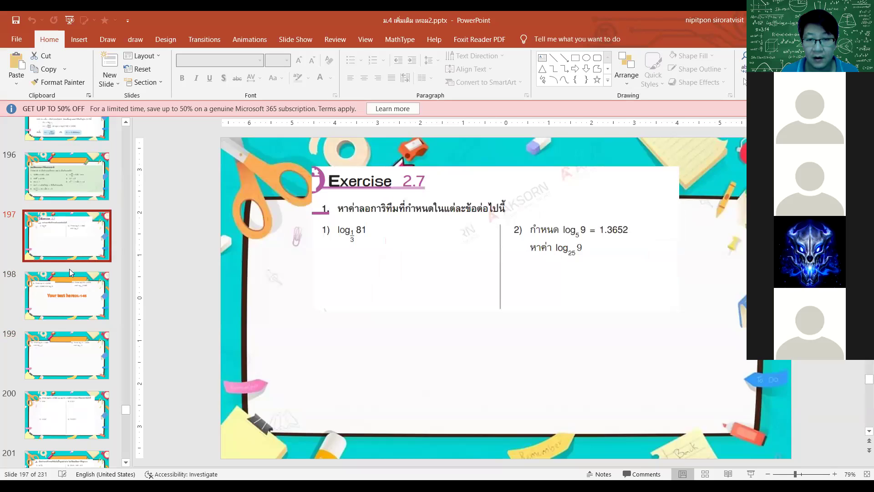
click(62, 359)
click(752, 474)
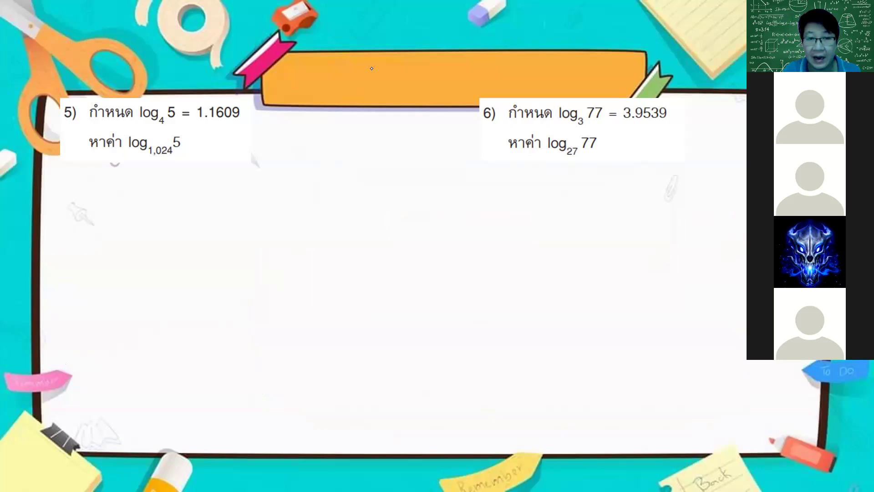
Step: Handwrite log 5.4 = 0.7324 and log 7.21 = 0.8579 in green ink on the slide's orange banner
mouse_move(303, 65)
mouse_down()
mouse_move(304, 81)
mouse_move(327, 70)
mouse_move(326, 86)
mouse_up()
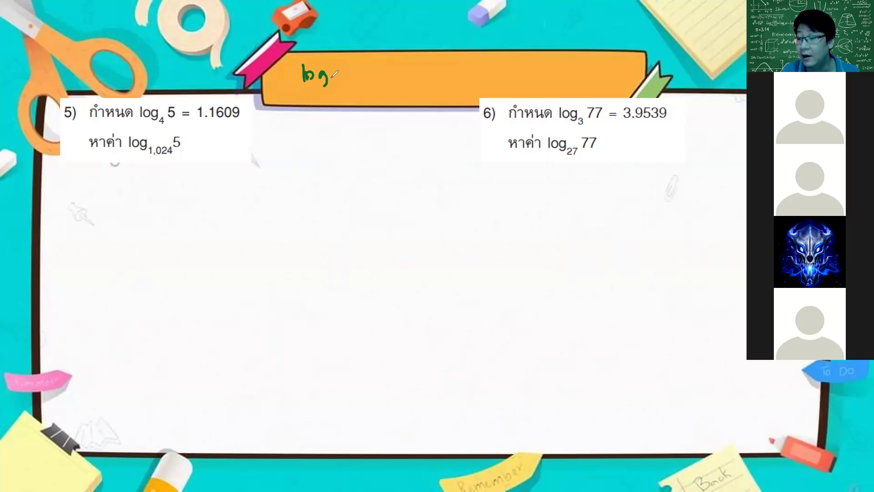
mouse_move(336, 69)
mouse_down()
mouse_move(354, 80)
mouse_move(456, 68)
mouse_move(505, 74)
mouse_move(512, 85)
mouse_move(522, 69)
mouse_move(514, 74)
mouse_move(599, 72)
mouse_move(602, 84)
mouse_move(613, 73)
mouse_move(596, 84)
mouse_up()
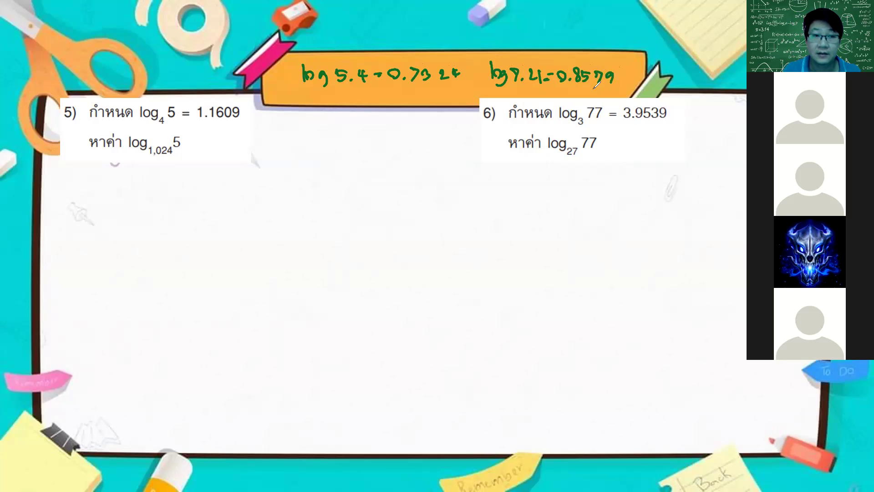